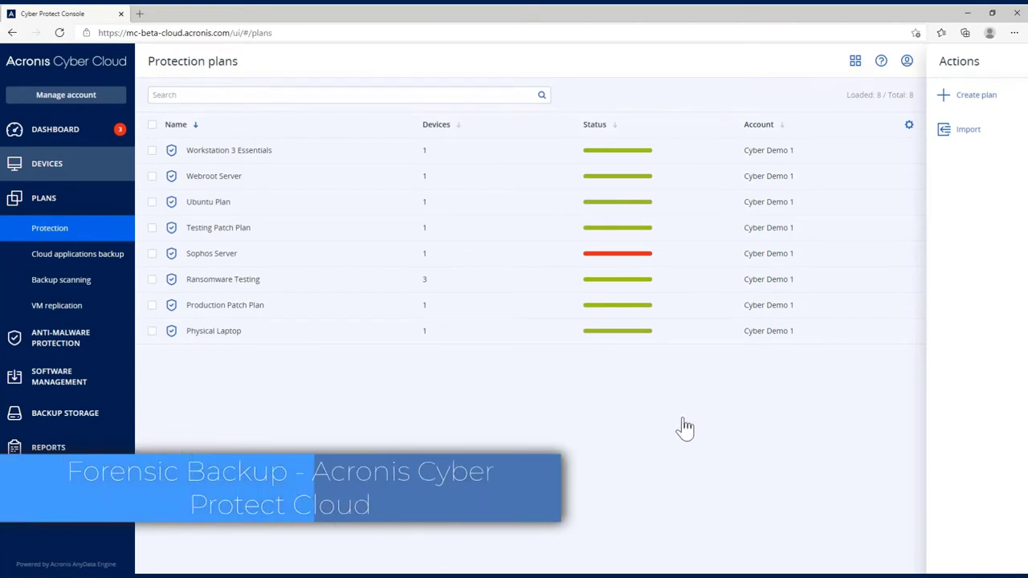
# Step: Start a new protection plan and add the Win10-Forensic machine to it
pyautogui.click(970, 95)
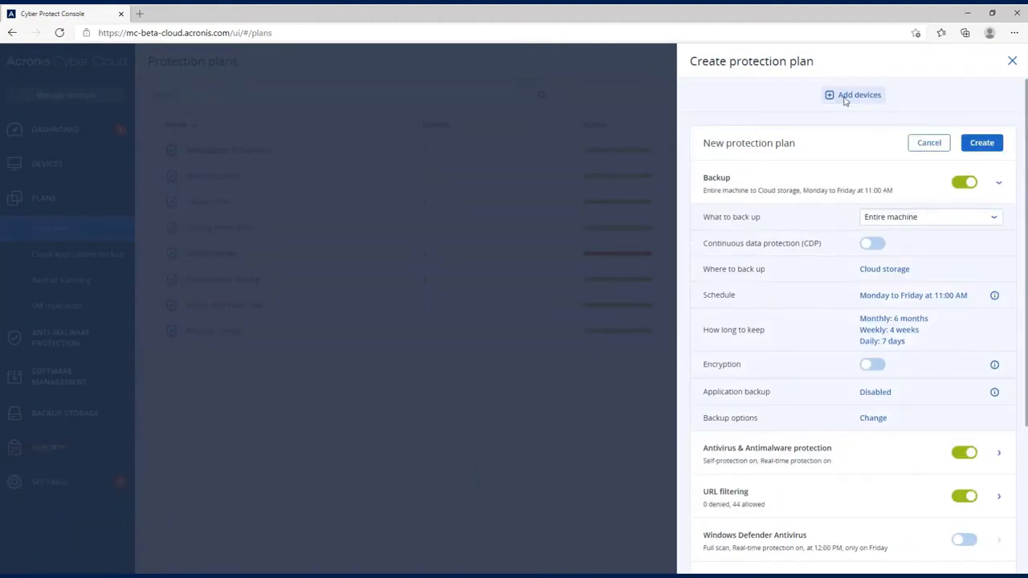
pyautogui.click(844, 97)
pyautogui.click(470, 115)
pyautogui.click(634, 357)
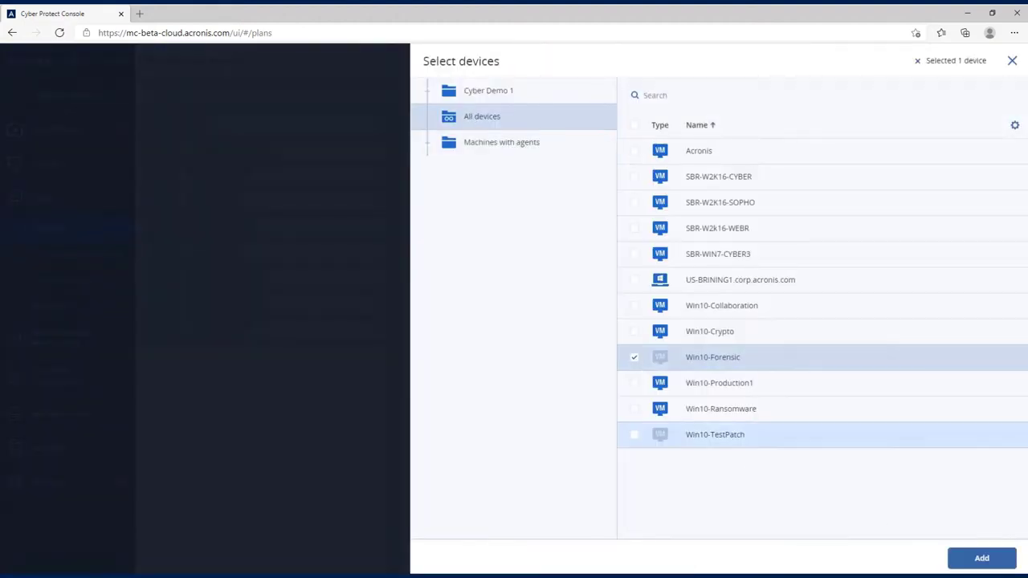
pyautogui.click(982, 558)
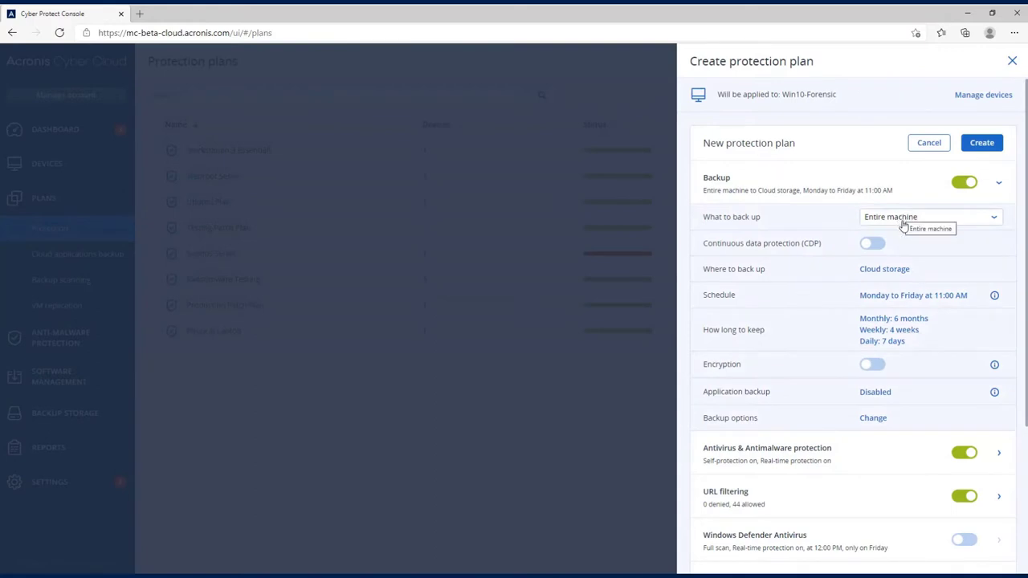
# Step: Turn on continuous data protection and switch the backup schedule off
pyautogui.click(875, 244)
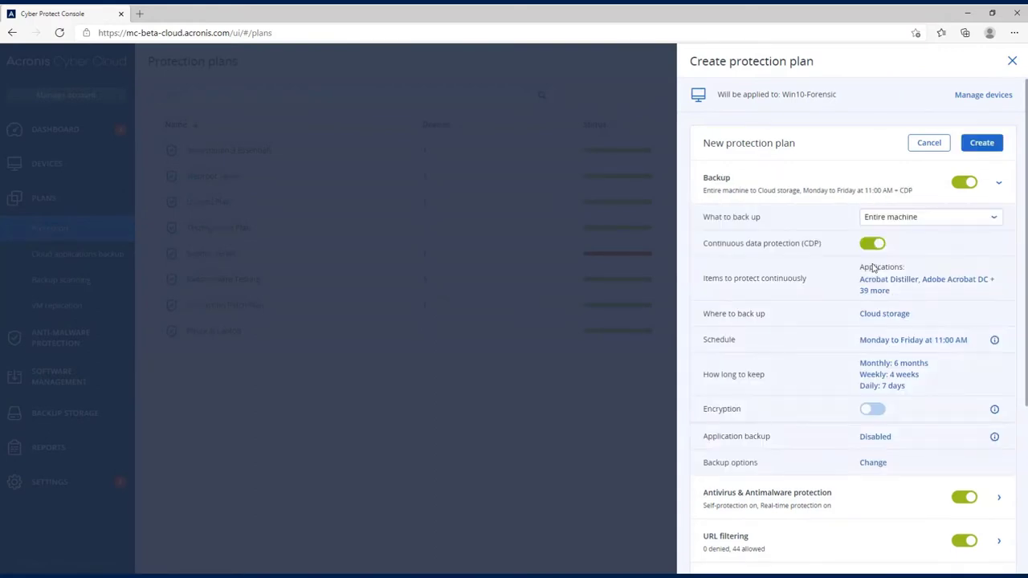
pyautogui.click(866, 350)
pyautogui.click(677, 96)
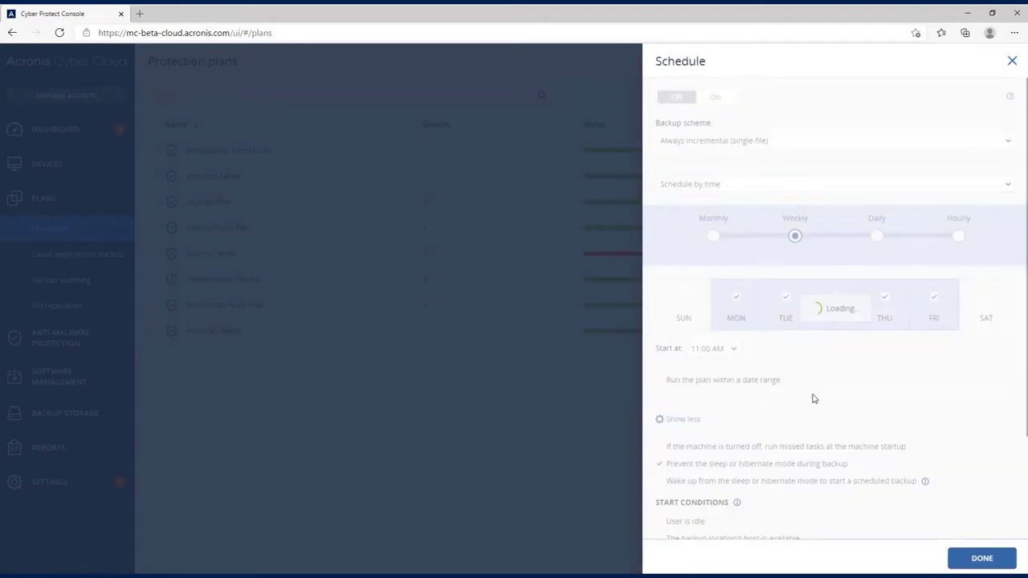
pyautogui.click(965, 560)
# Step: Enable Collect forensic data in the backup's Forensic options
pyautogui.click(874, 464)
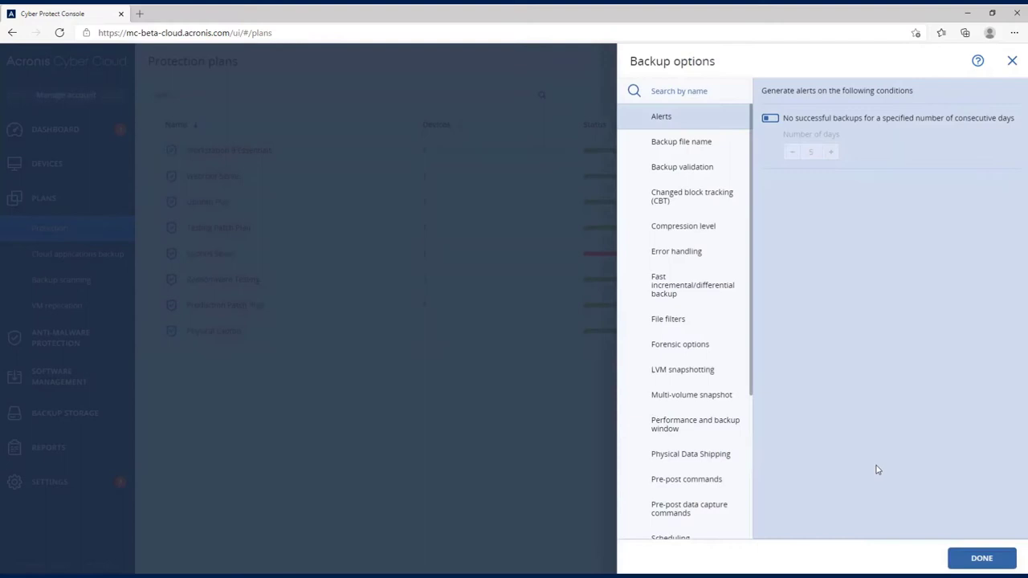
pyautogui.click(688, 346)
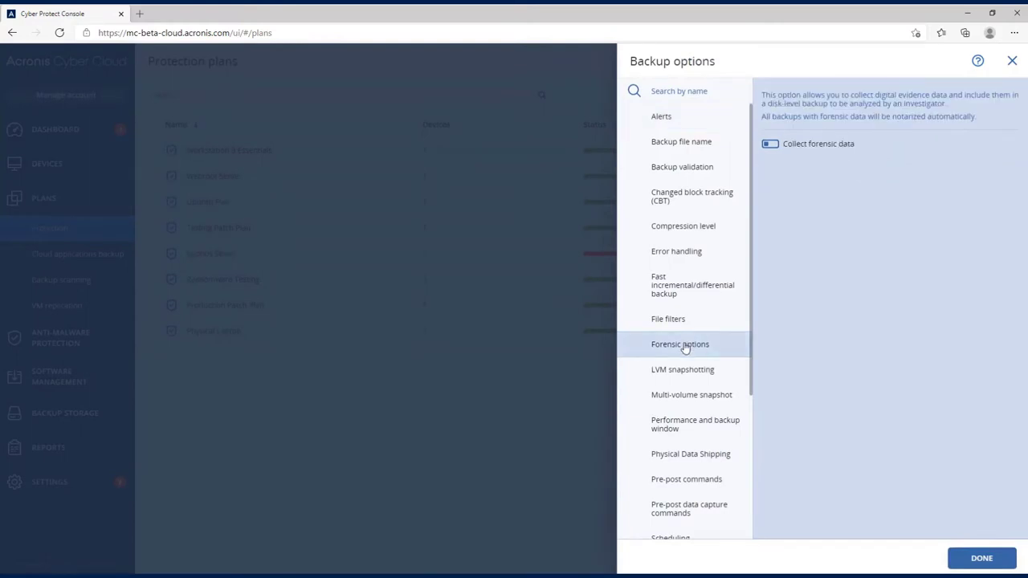
pyautogui.click(772, 146)
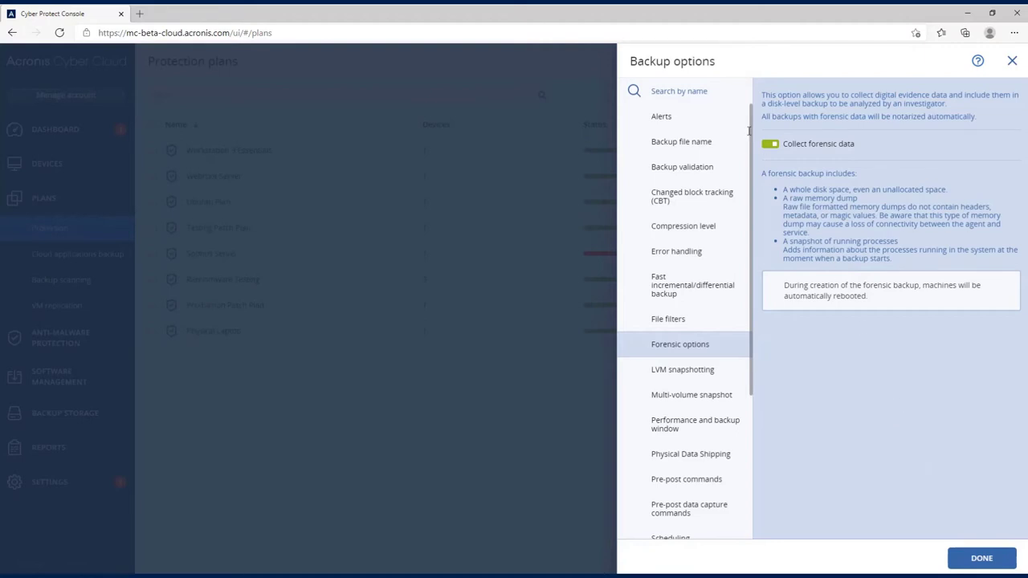
pyautogui.click(980, 560)
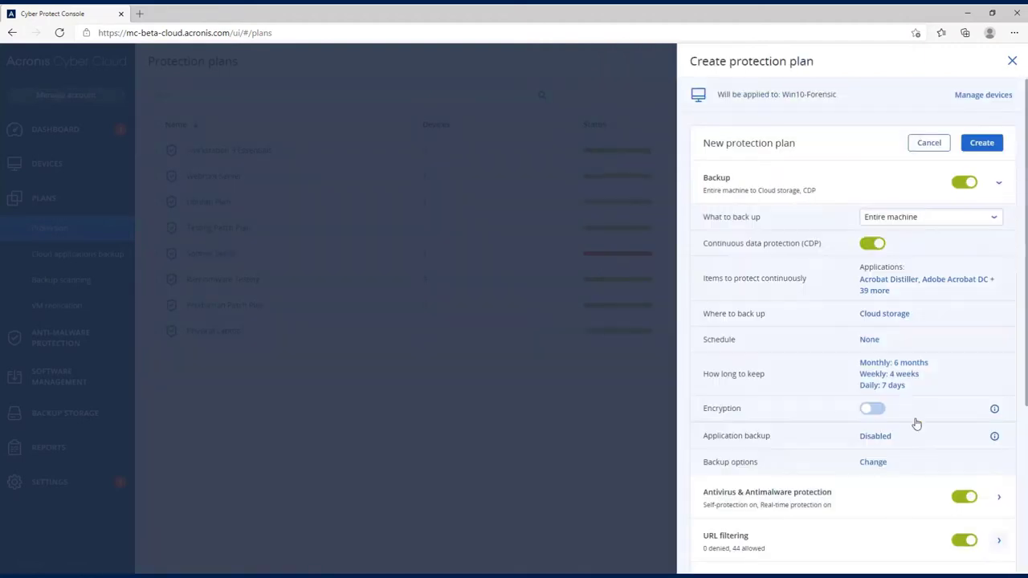
# Step: Switch off vulnerability assessment, data protection map, device control and URL filtering in the plan
pyautogui.scroll(-2, 915, 423)
pyautogui.scroll(-2, 925, 427)
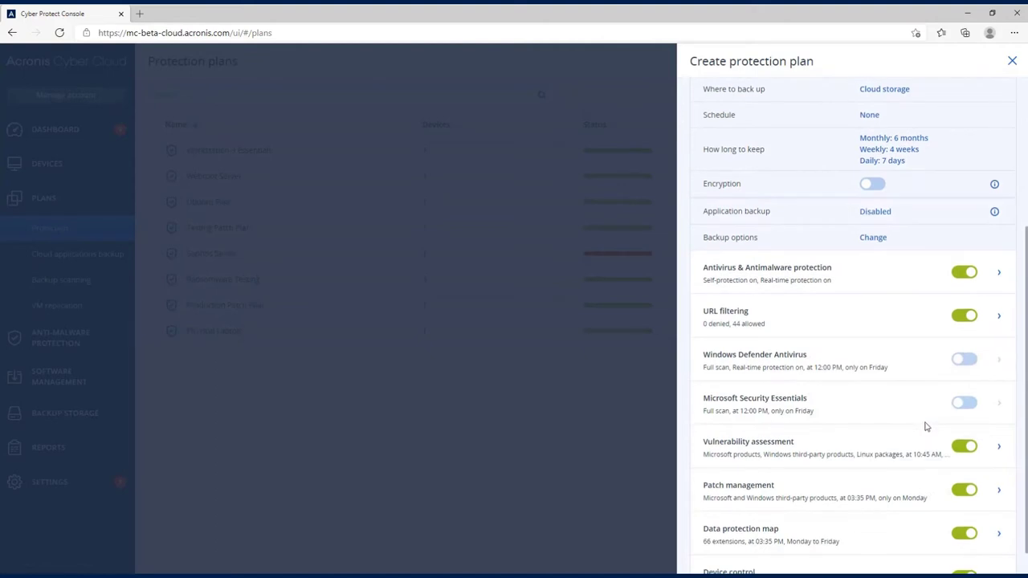
pyautogui.click(961, 450)
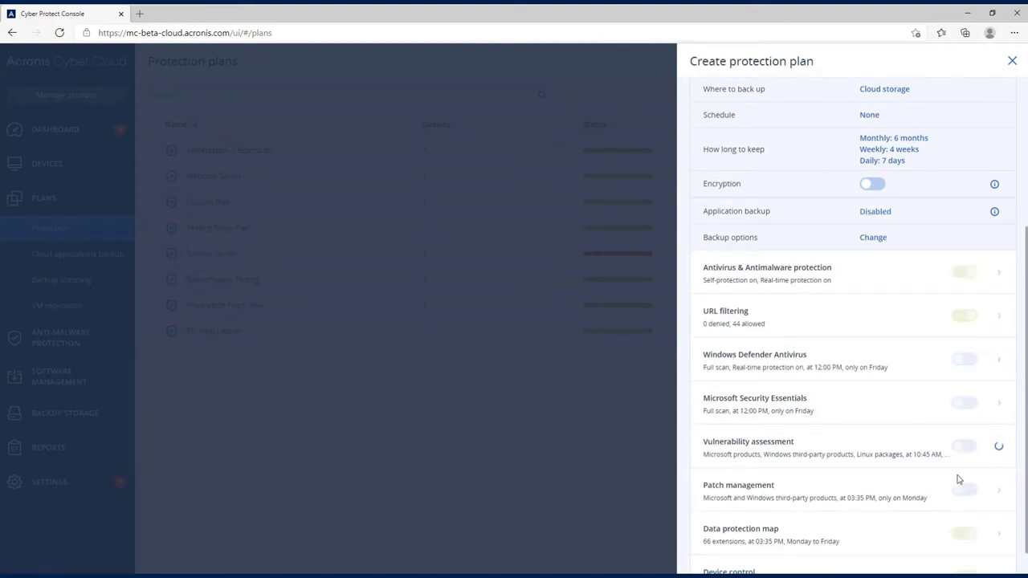
pyautogui.scroll(-1, 959, 466)
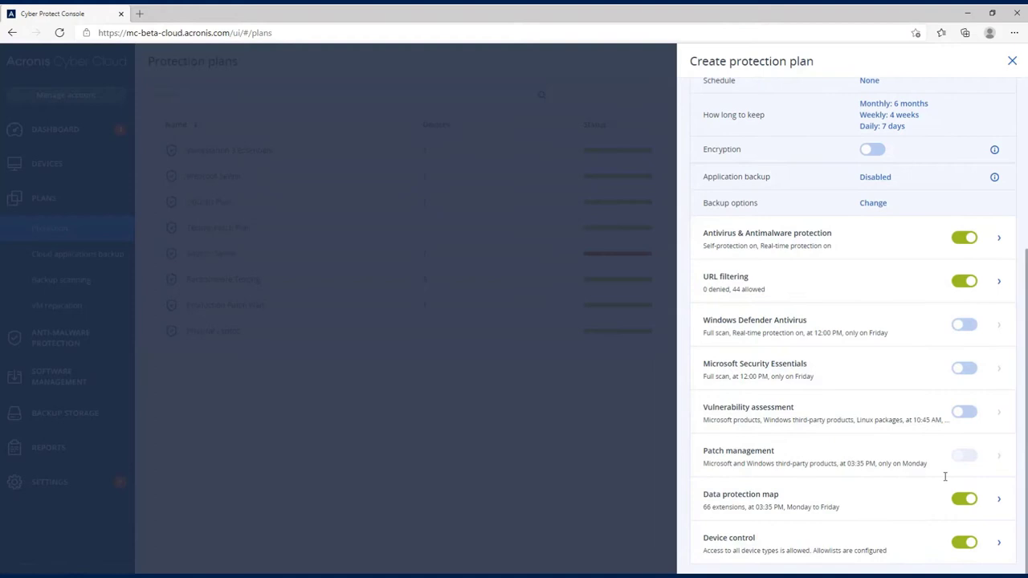
pyautogui.click(962, 501)
pyautogui.click(961, 542)
pyautogui.scroll(4, 932, 446)
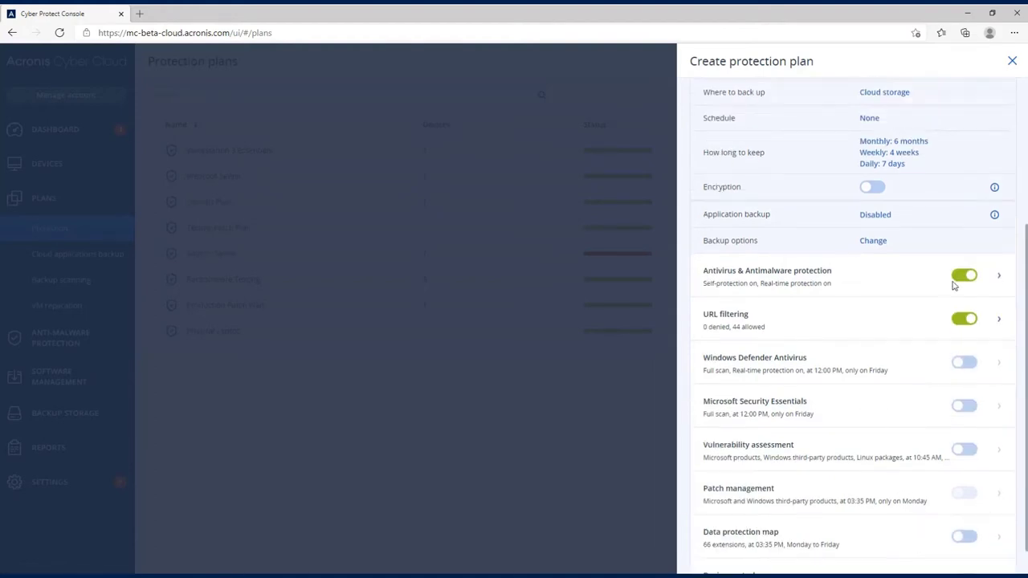
pyautogui.click(963, 432)
pyautogui.scroll(3, 867, 429)
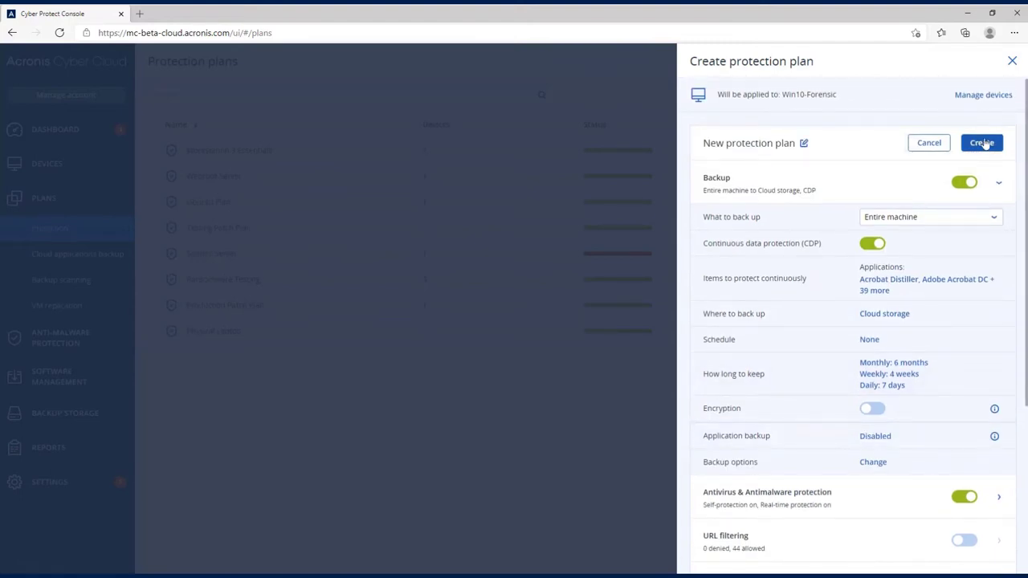
# Step: Create the protection plan and open it for editing
pyautogui.click(985, 143)
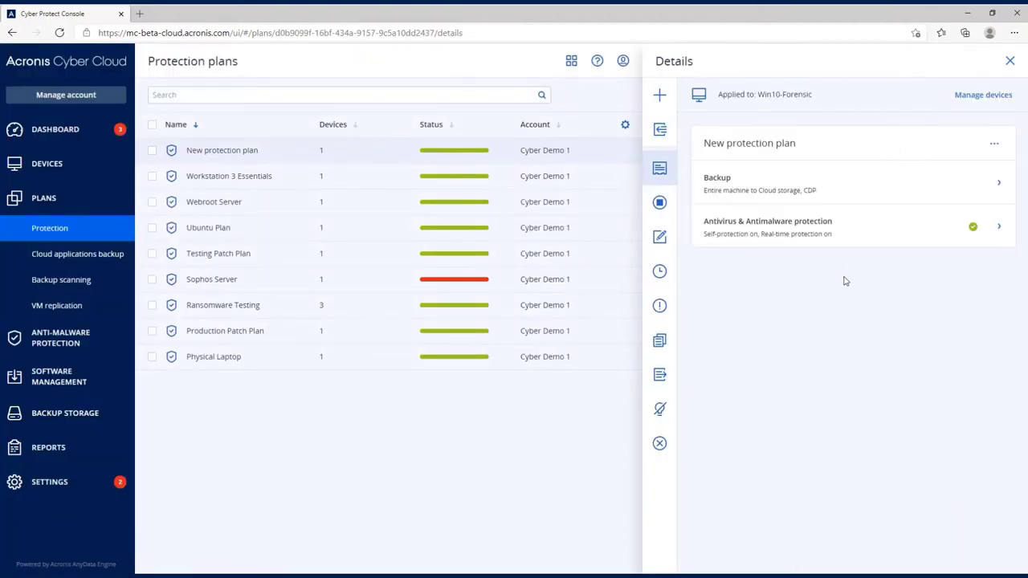
pyautogui.click(994, 144)
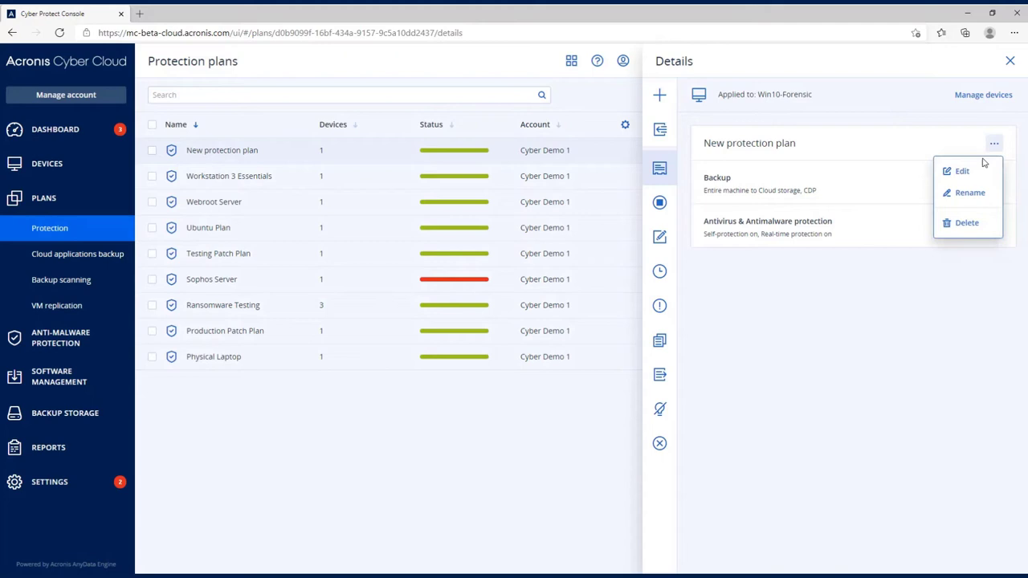
pyautogui.click(964, 171)
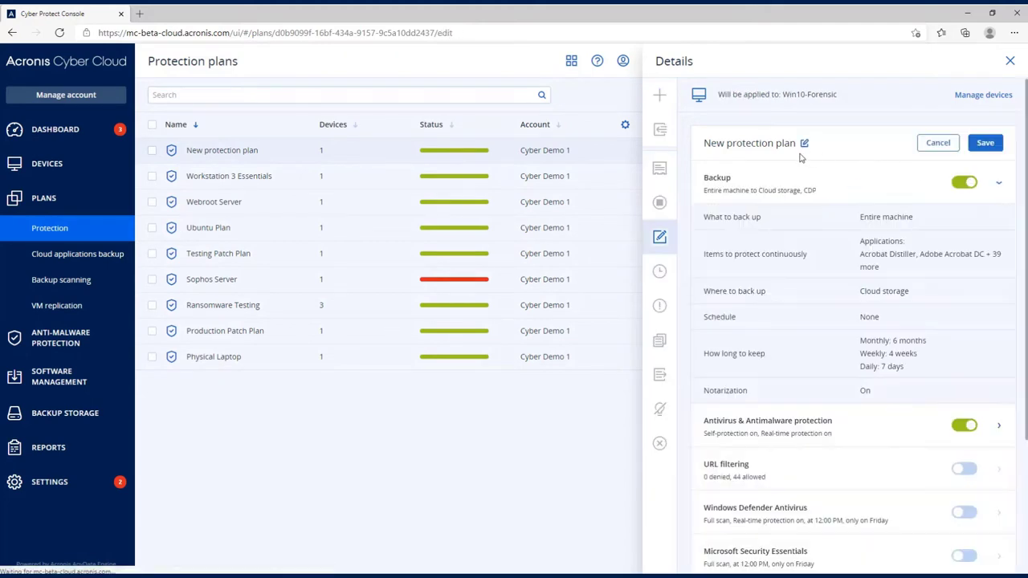
# Step: Rename the plan to 'Forensic Plan', save it and close the details
pyautogui.click(806, 144)
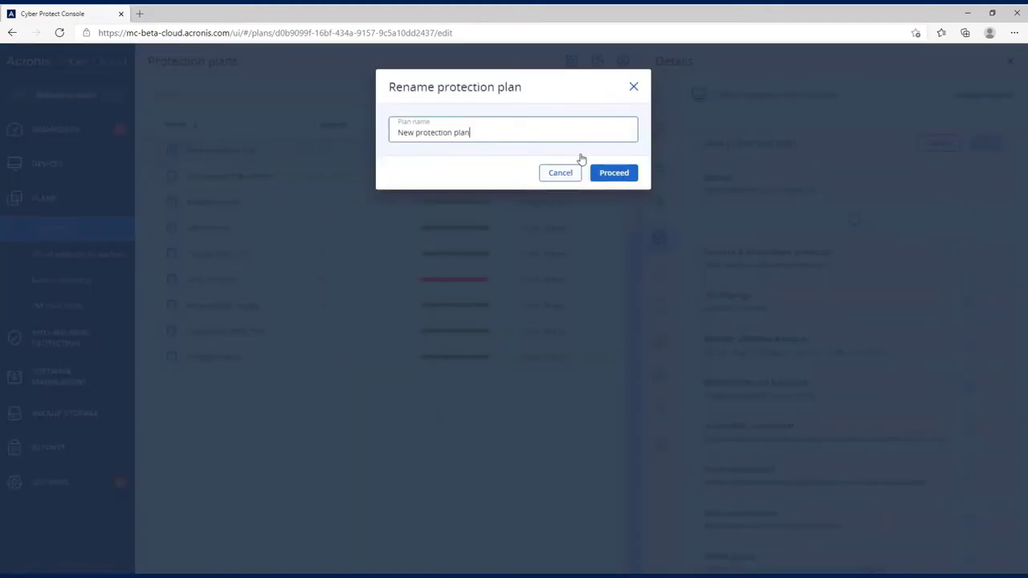
pyautogui.moveTo(507, 132); pyautogui.dragTo(307, 120)
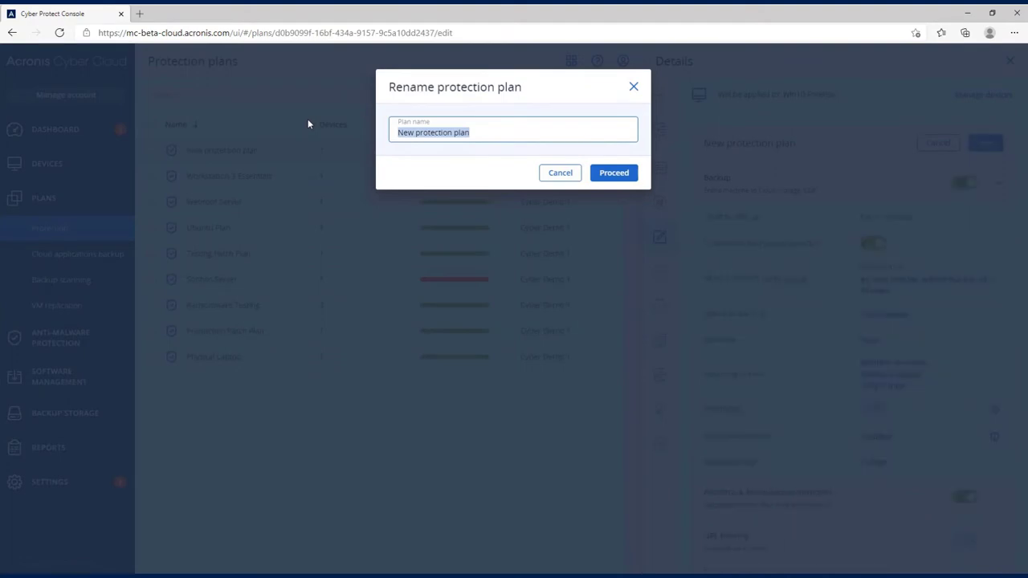
pyautogui.write('Forensic Plan')
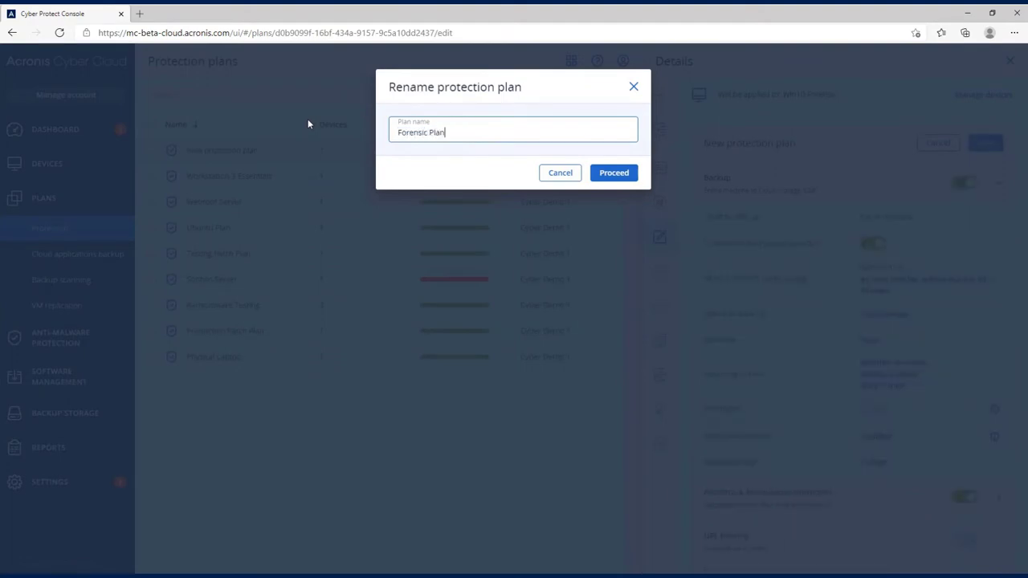
pyautogui.click(602, 172)
pyautogui.click(982, 145)
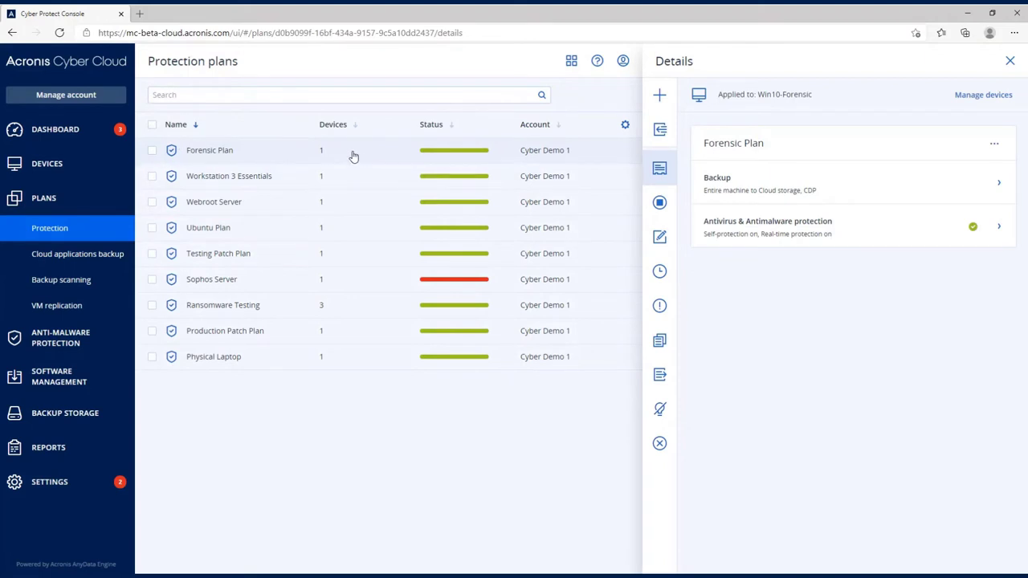
pyautogui.click(1010, 61)
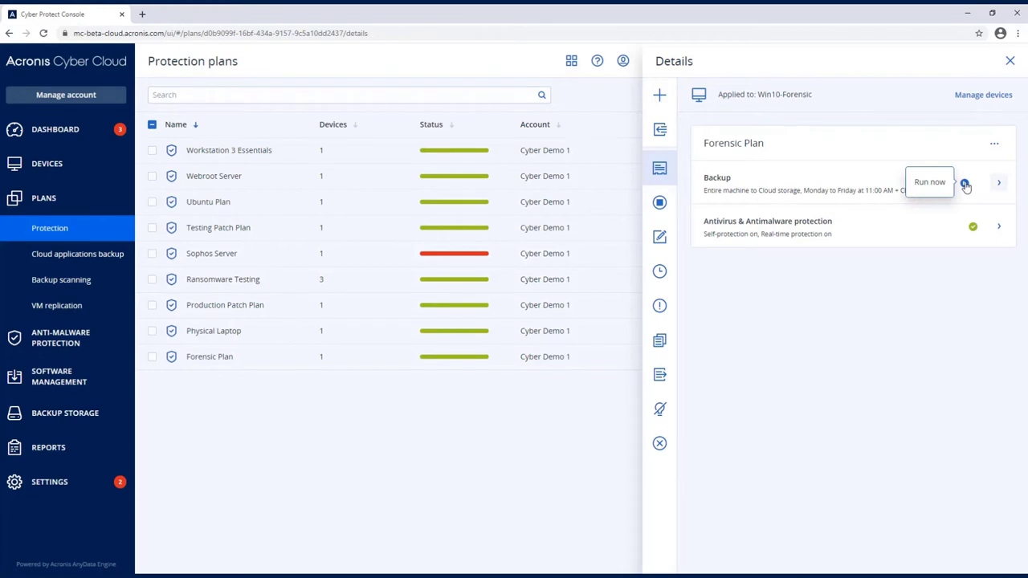
# Step: Close the Forensic Plan details once its backup has started
pyautogui.click(966, 186)
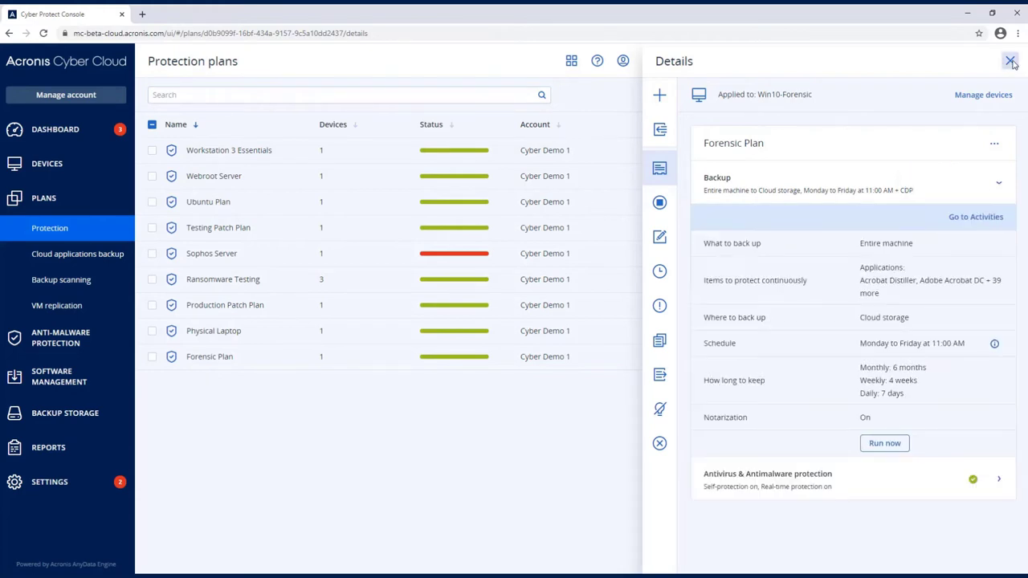
# Step: Open Activities to follow the running Win10-Forensic backup's progress
pyautogui.click(1010, 61)
pyautogui.click(69, 130)
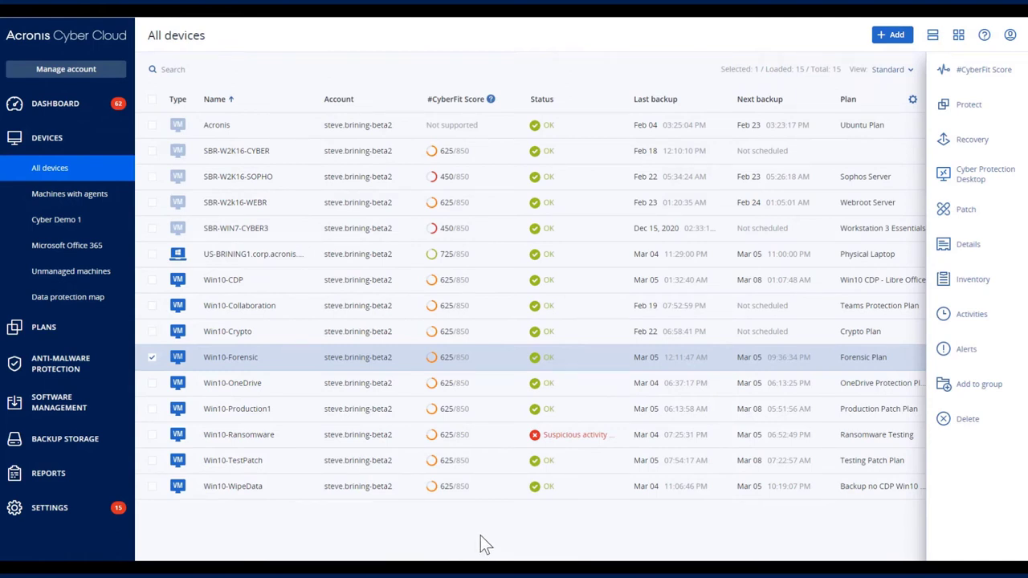
# Step: Set up entire-machine recovery of Win10-Forensic from its latest backup and open Disk 1's notarization certificate
pyautogui.click(967, 143)
pyautogui.click(743, 180)
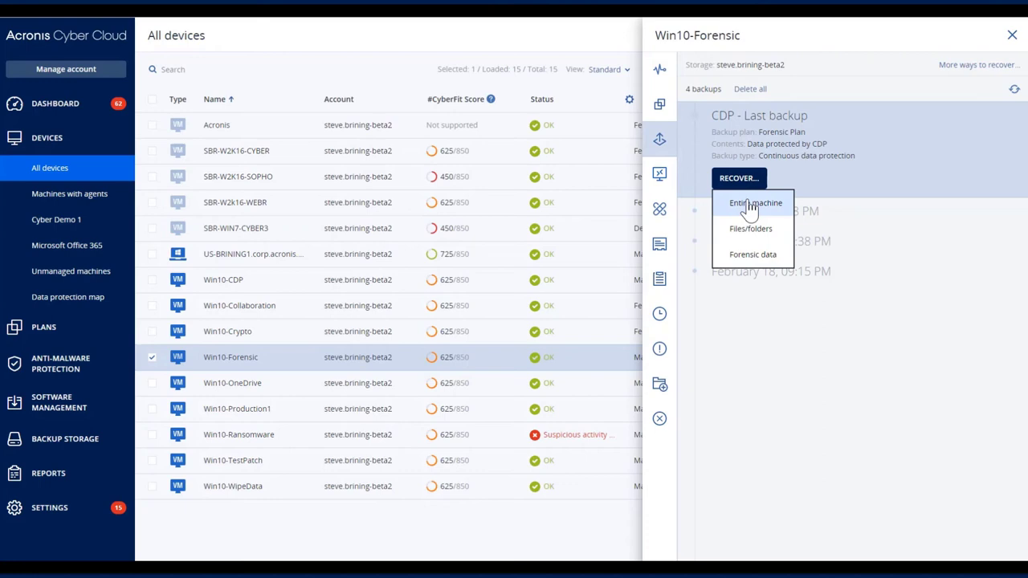
pyautogui.click(749, 206)
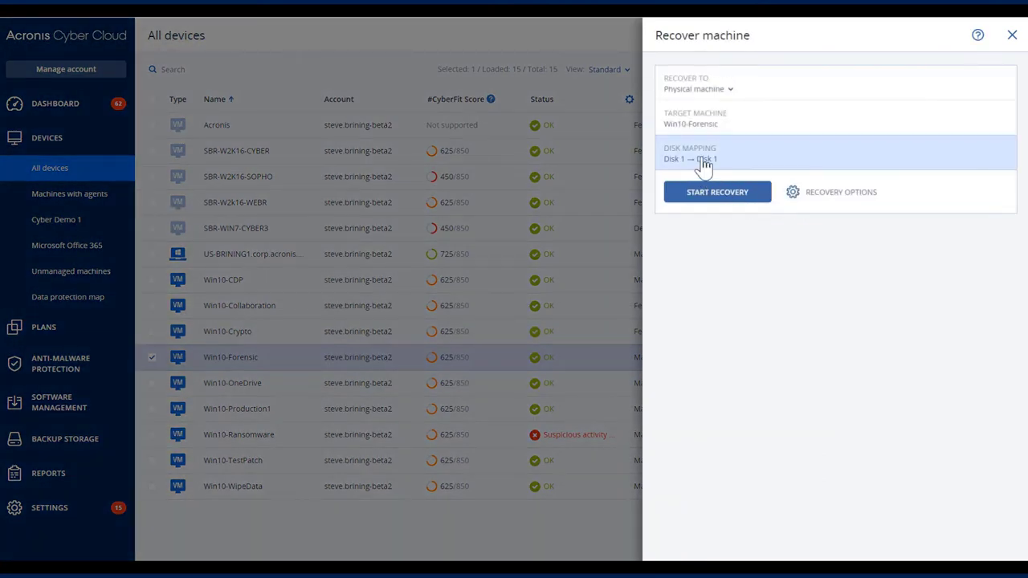
pyautogui.click(705, 163)
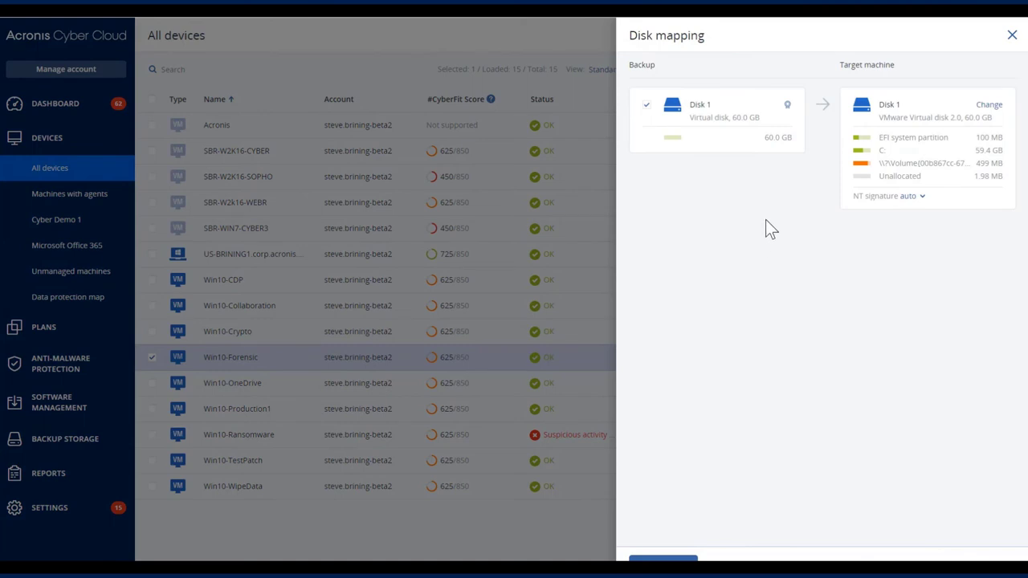
pyautogui.click(788, 106)
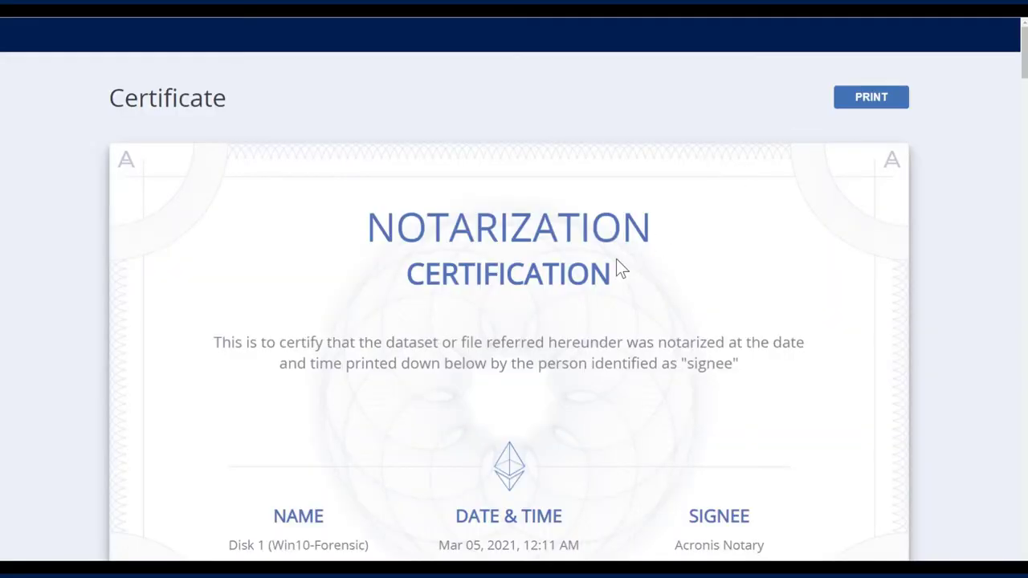
# Step: Read through the certificate's How to verify steps 1–5, down to the Ethereum check
pyautogui.scroll(-4, 502, 356)
pyautogui.scroll(-5, 500, 355)
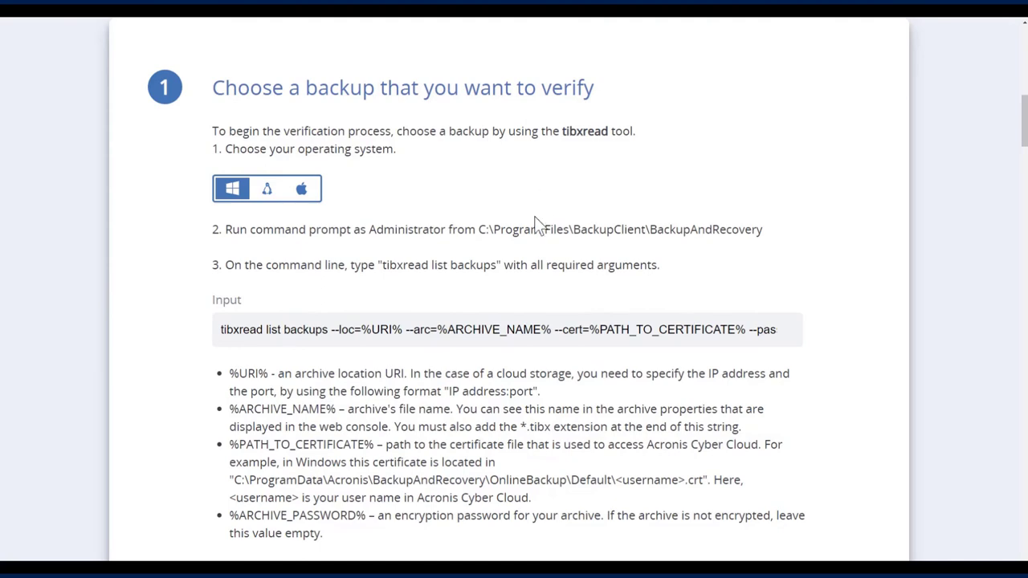
pyautogui.scroll(-7, 482, 324)
pyautogui.scroll(-5, 479, 323)
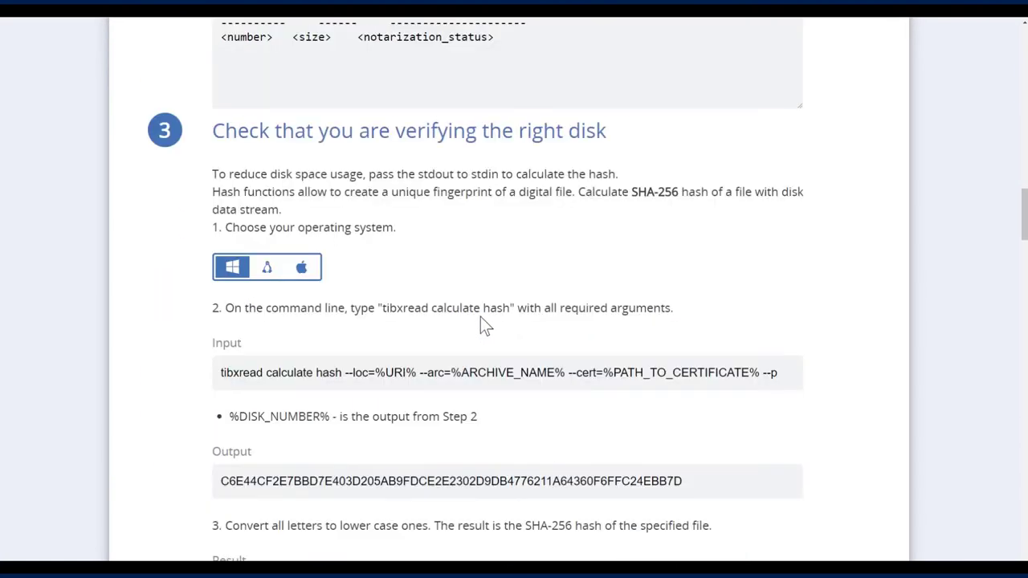
pyautogui.scroll(-7, 461, 339)
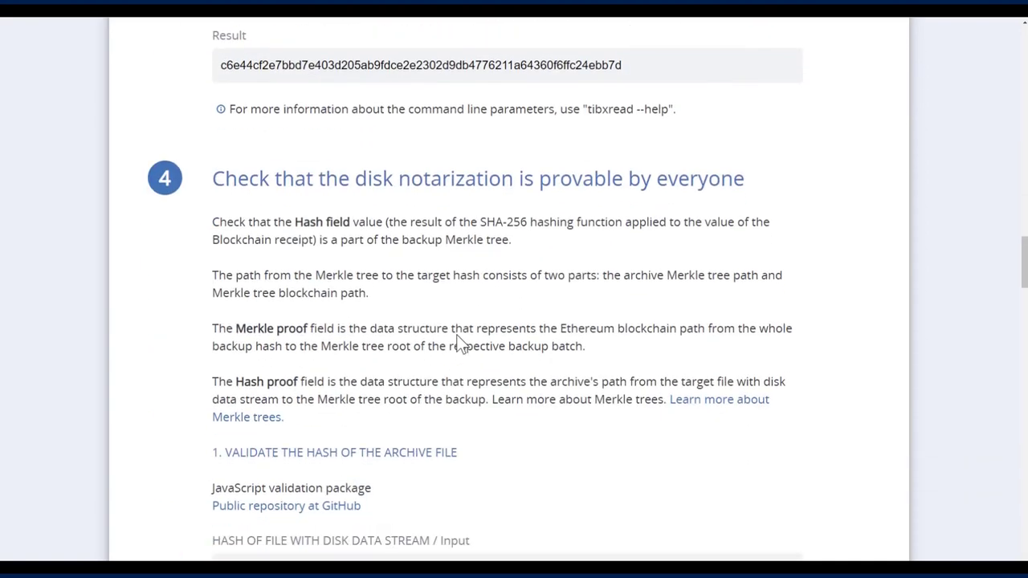
pyautogui.scroll(-3, 578, 354)
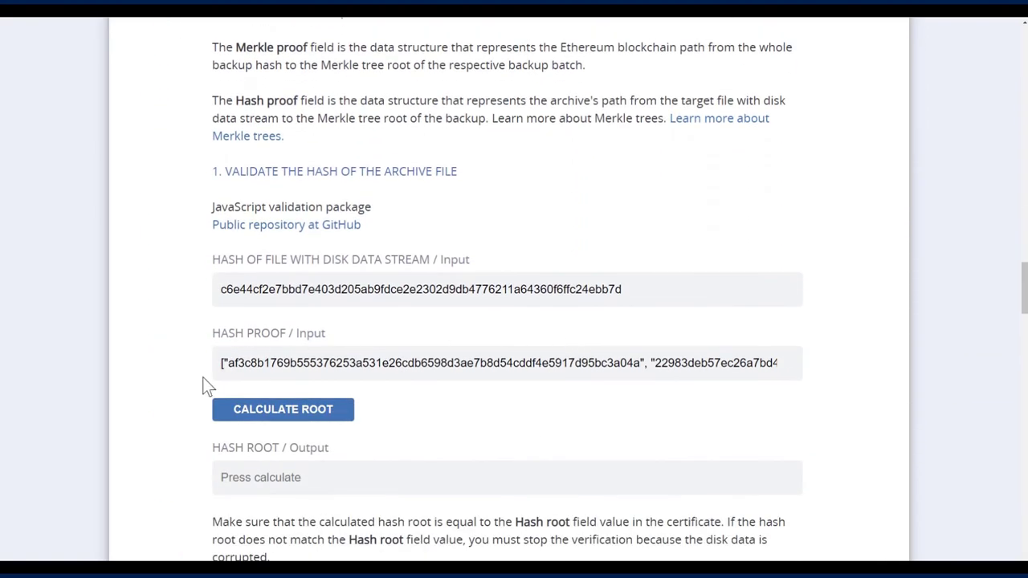
pyautogui.scroll(-5, 180, 410)
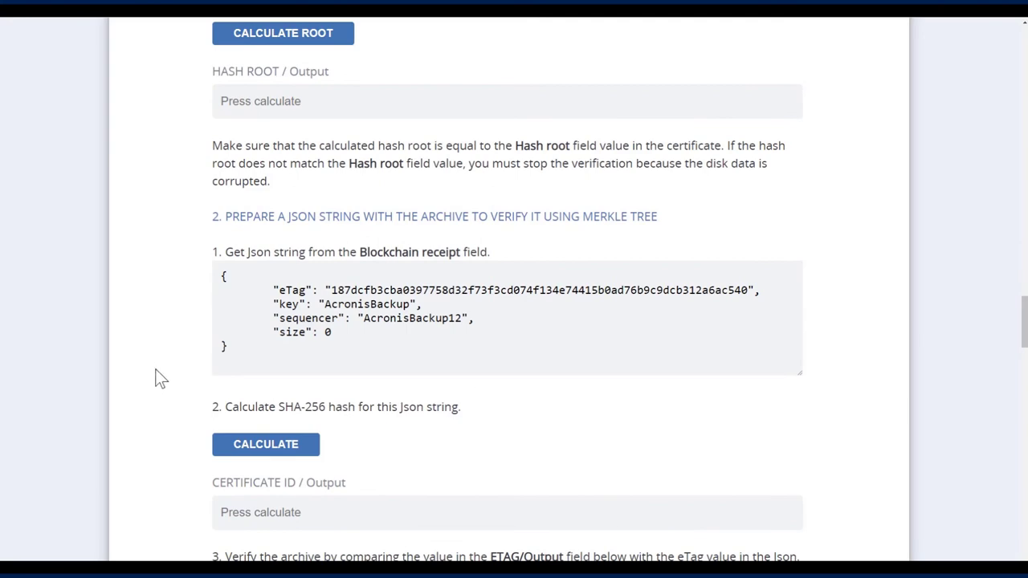
pyautogui.scroll(-3, 161, 379)
pyautogui.scroll(-3, 160, 379)
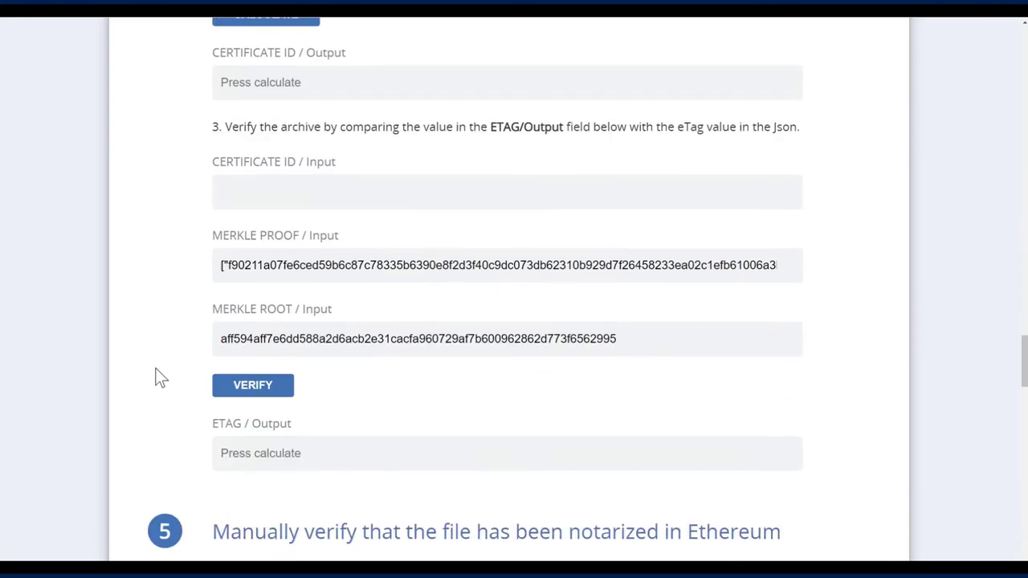
pyautogui.scroll(-5, 160, 372)
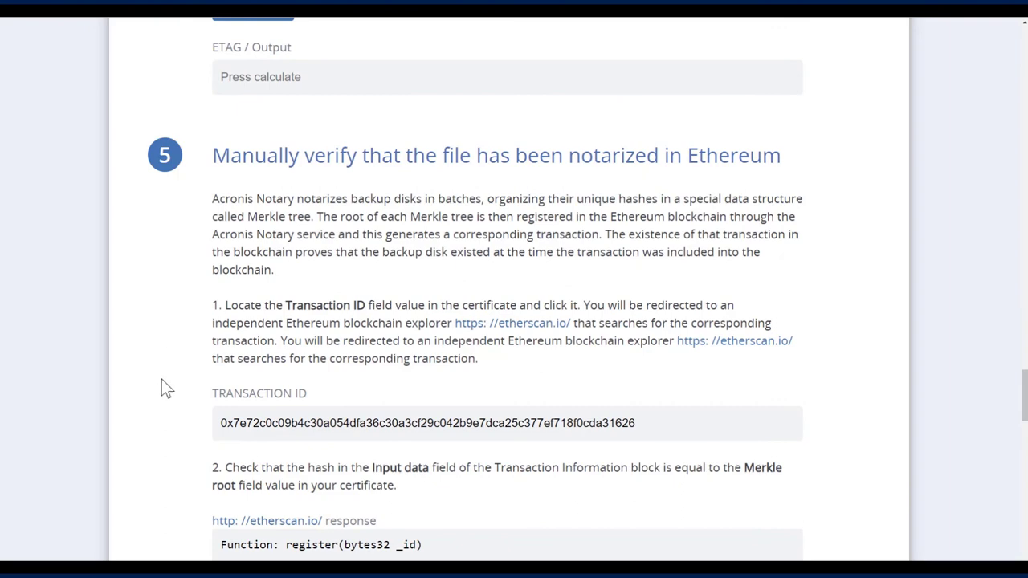
pyautogui.scroll(-4, 167, 400)
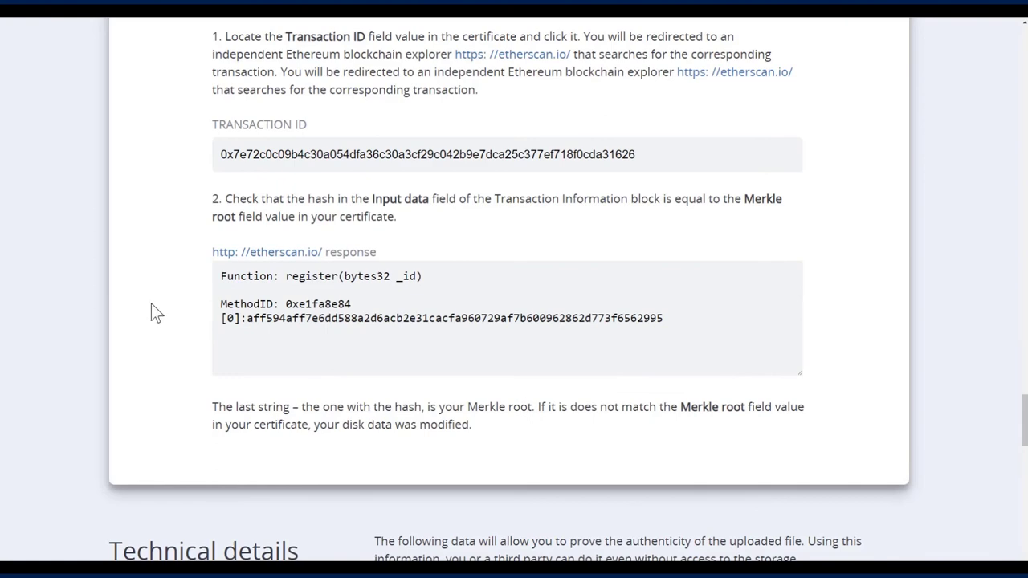
# Step: Review the Technical details from the file hash through the Merkle root to the transaction ID
pyautogui.scroll(-6, 151, 304)
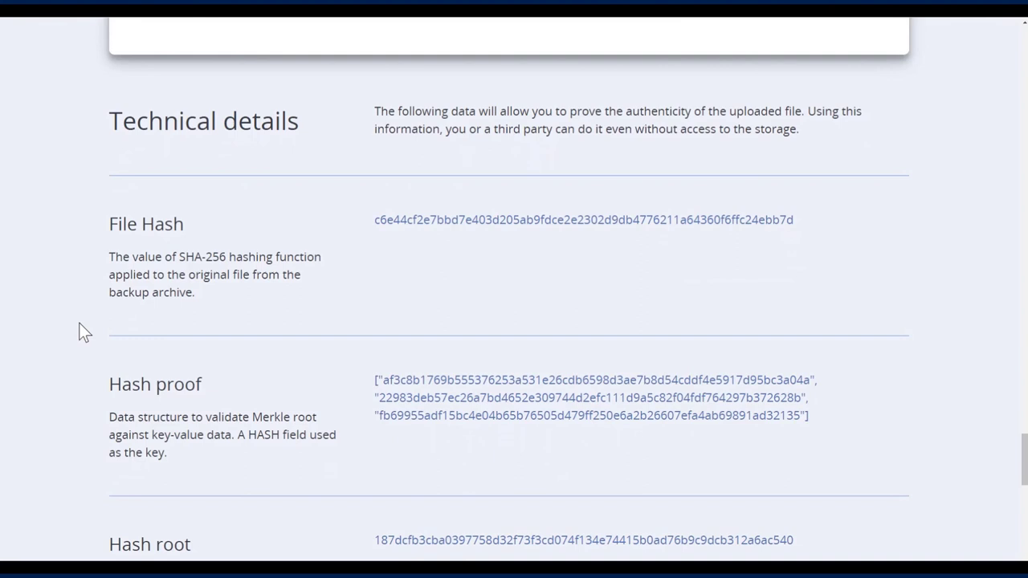
pyautogui.scroll(-2, 57, 298)
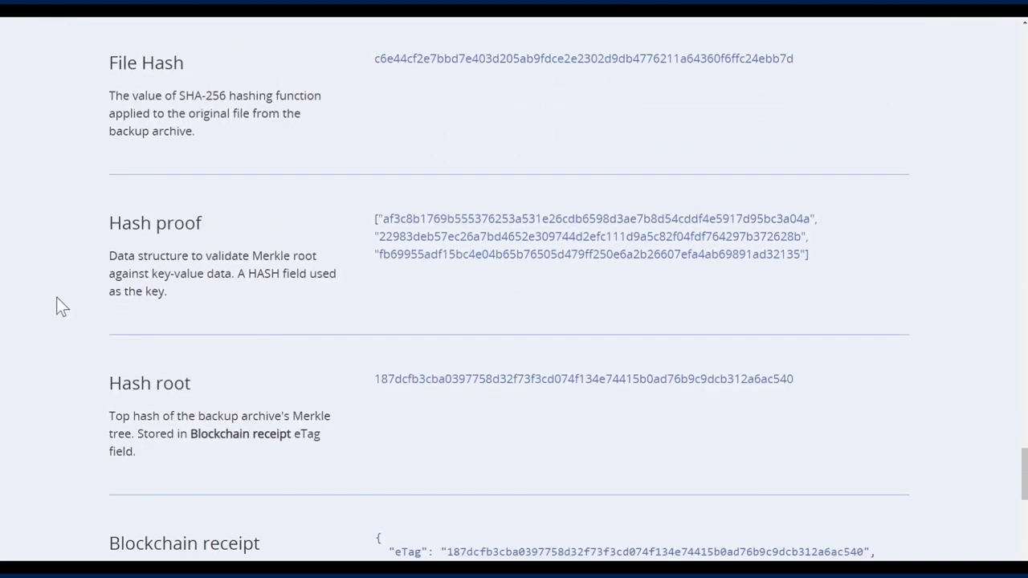
pyautogui.scroll(-2, 76, 376)
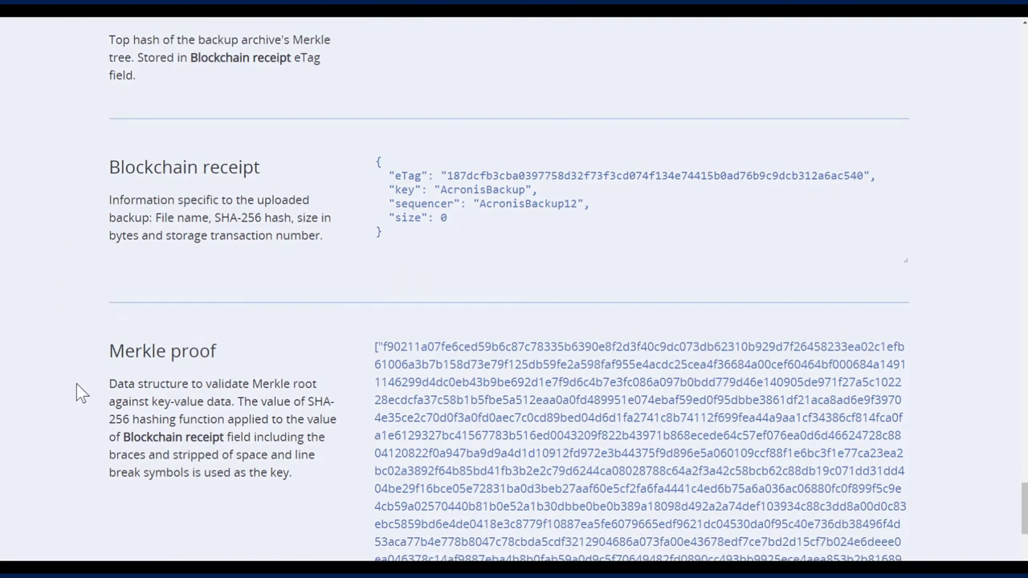
pyautogui.scroll(-2, 77, 384)
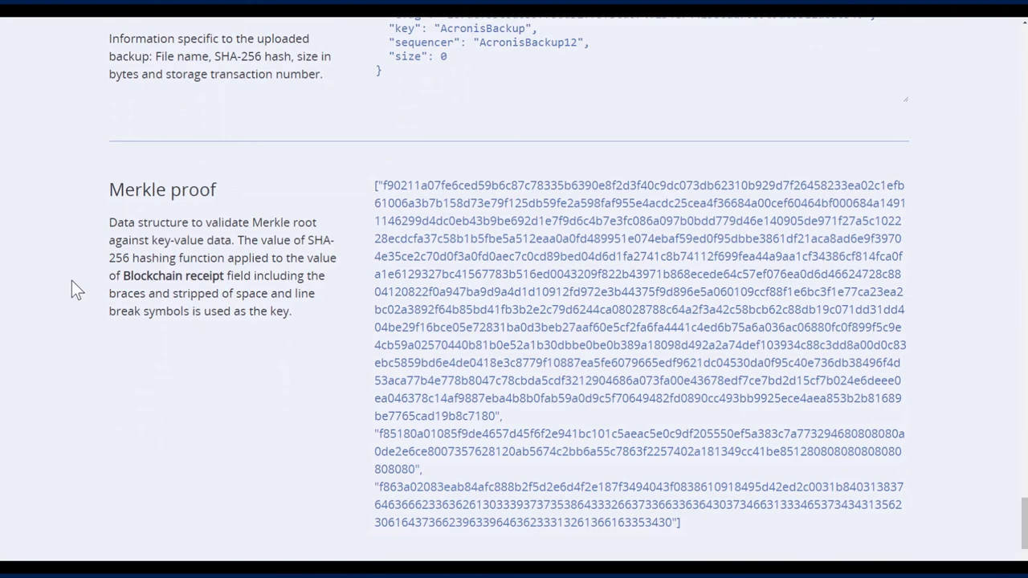
pyautogui.scroll(-1, 85, 386)
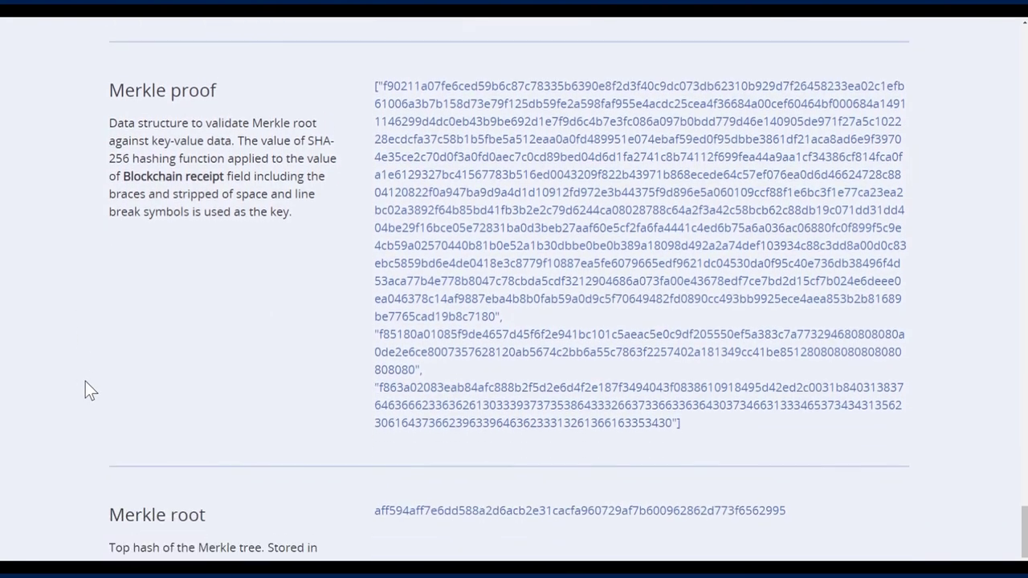
pyautogui.scroll(-2, 85, 386)
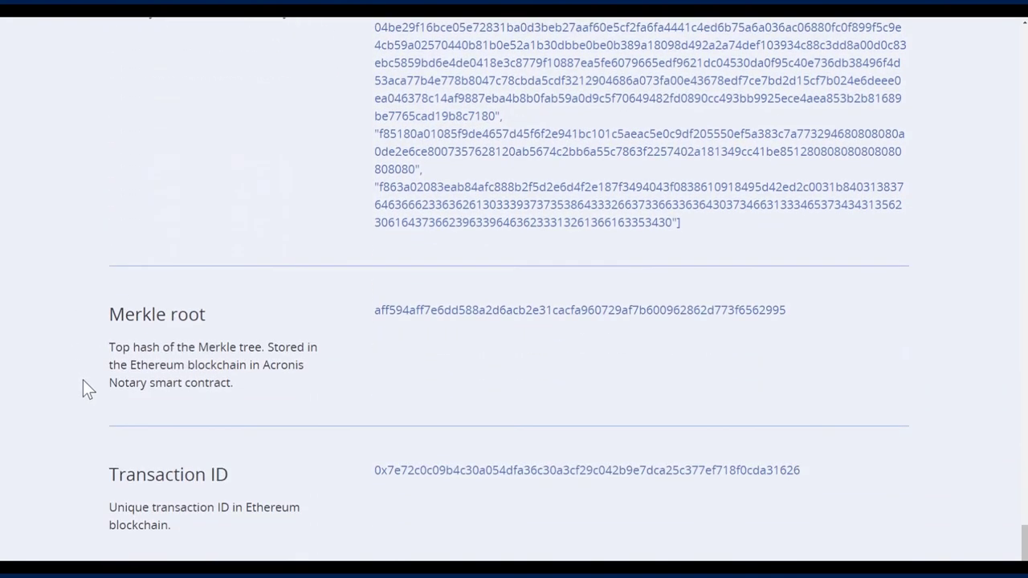